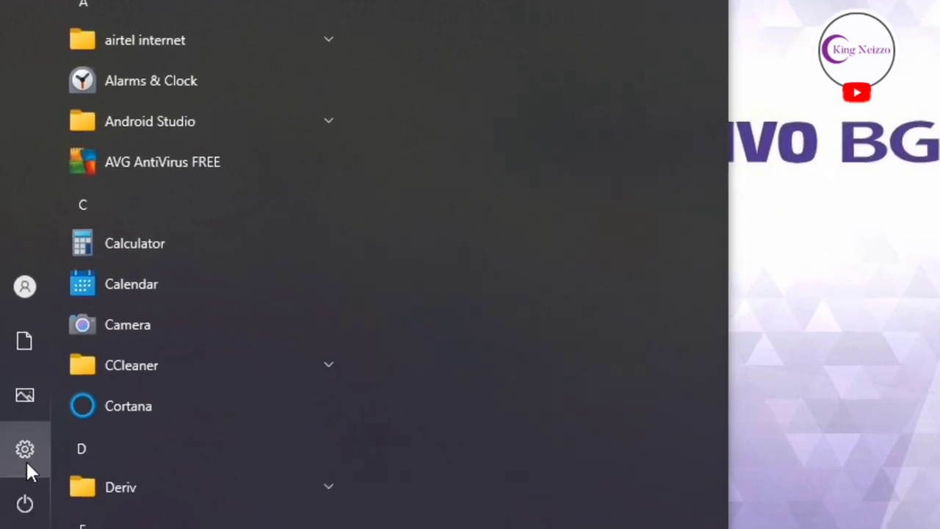
- Open Windows Settings from the Start menu and go to Accounts to show Your info
{"action": "mouse_move", "coordinate": [20, 432]}
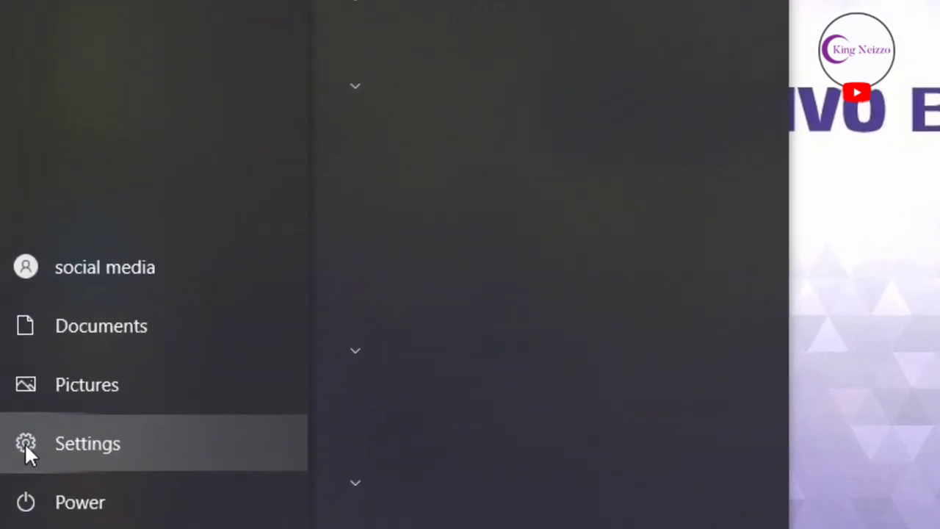
{"action": "left_click", "coordinate": [24, 446]}
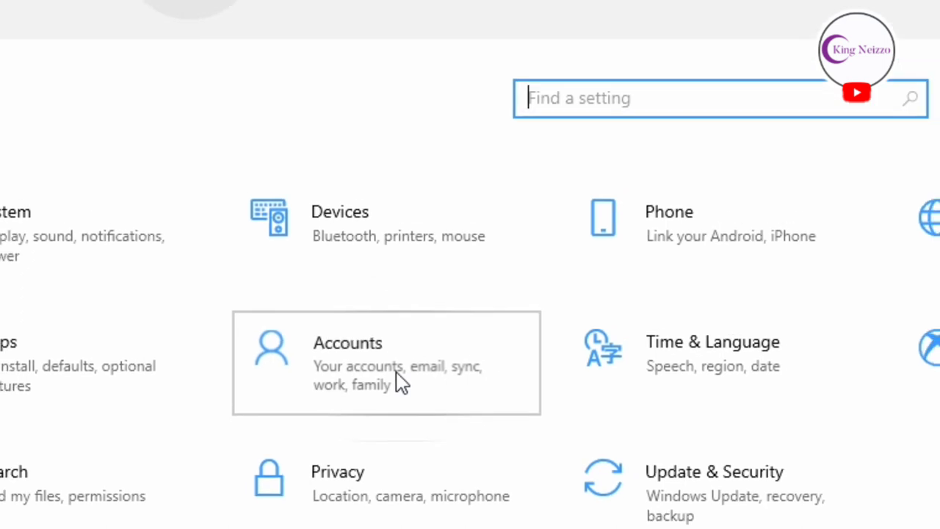
{"action": "left_click", "coordinate": [396, 382]}
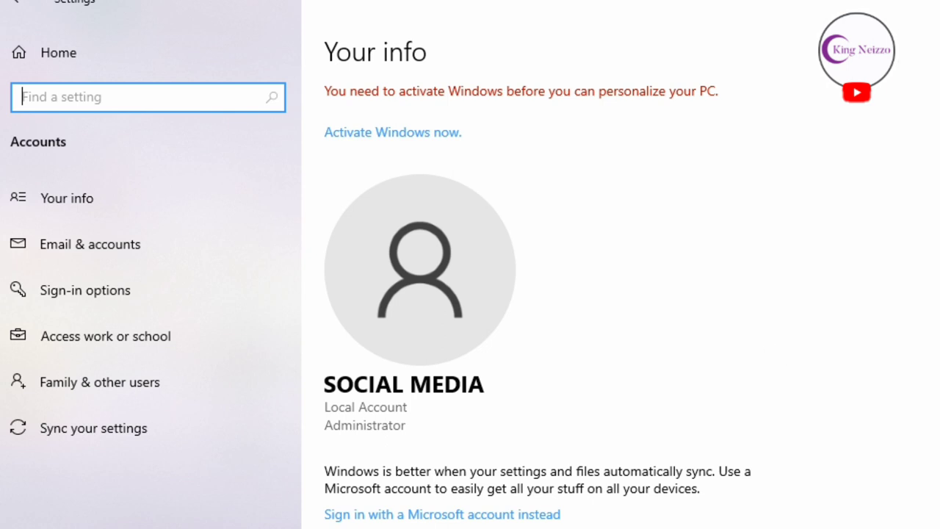
- In Family & other users, start adding someone else to this PC
{"action": "scroll", "coordinate": [536, 294], "scroll_direction": "down", "scroll_amount": 3}
{"action": "scroll", "coordinate": [537, 294], "scroll_direction": "up", "scroll_amount": 3}
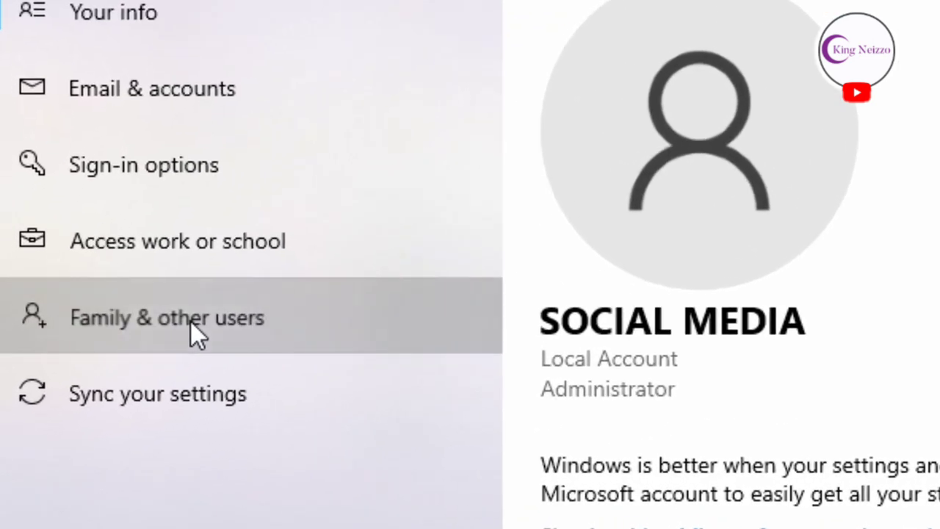
{"action": "left_click", "coordinate": [182, 327]}
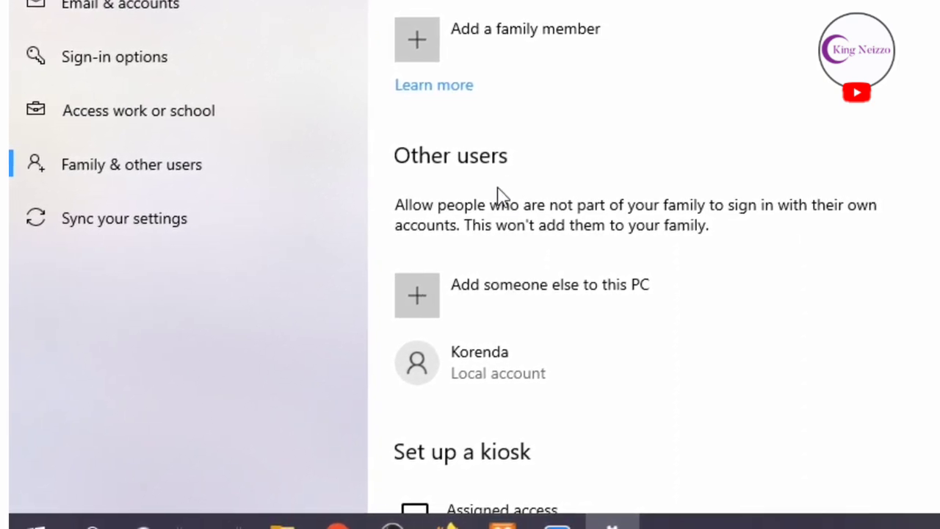
{"action": "left_click", "coordinate": [502, 289]}
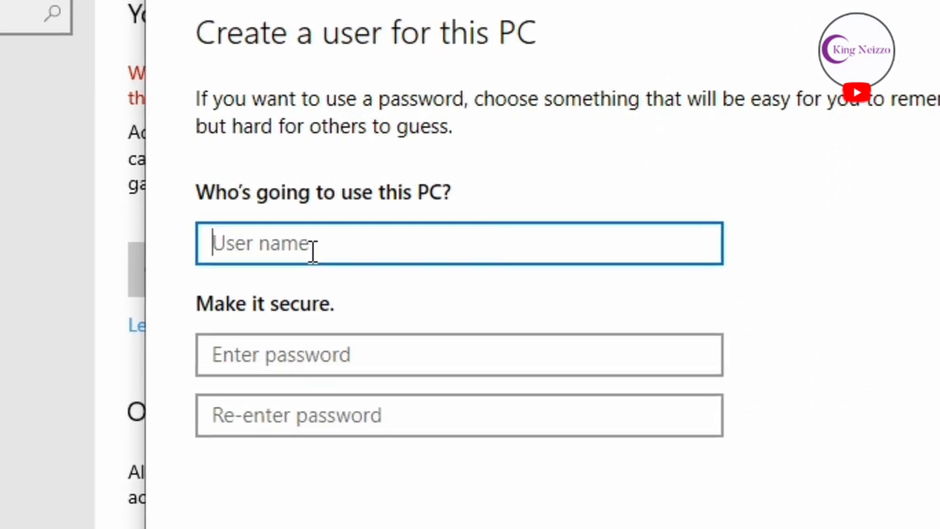
- Enter the user name 'test', then type and confirm the account password
{"action": "type", "text": "test"}
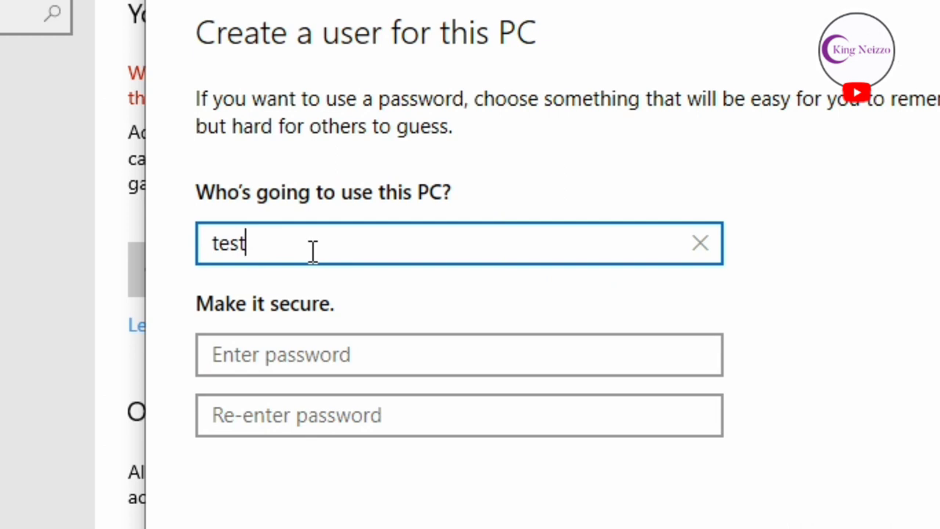
{"action": "left_click", "coordinate": [296, 343]}
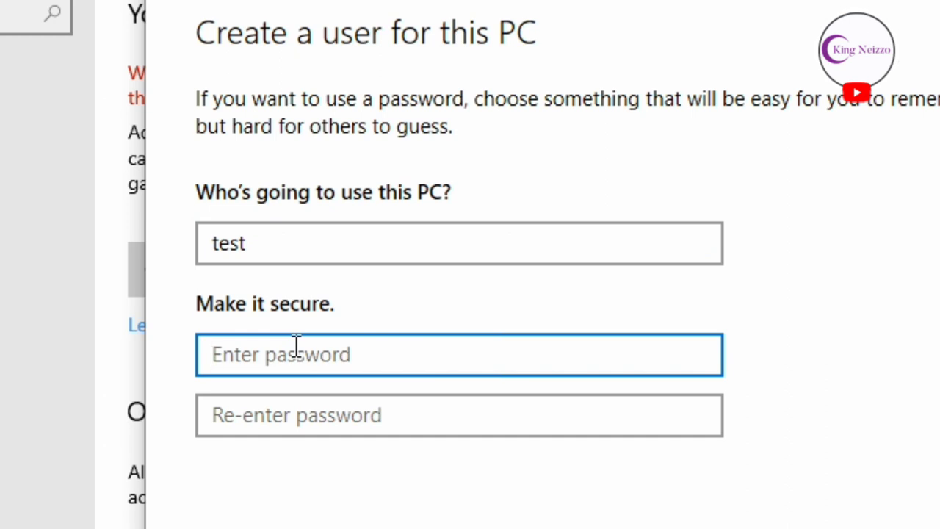
{"action": "type", "text": "1"}
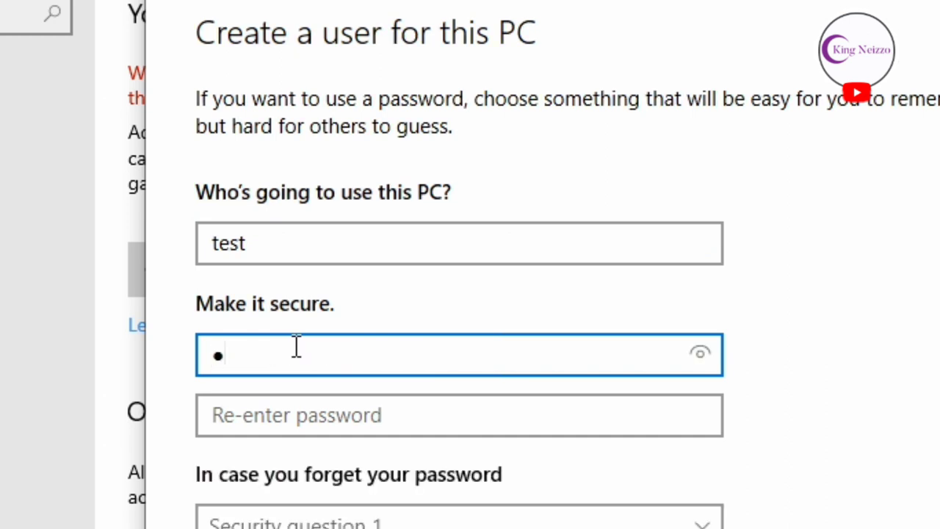
{"action": "left_click", "coordinate": [288, 415]}
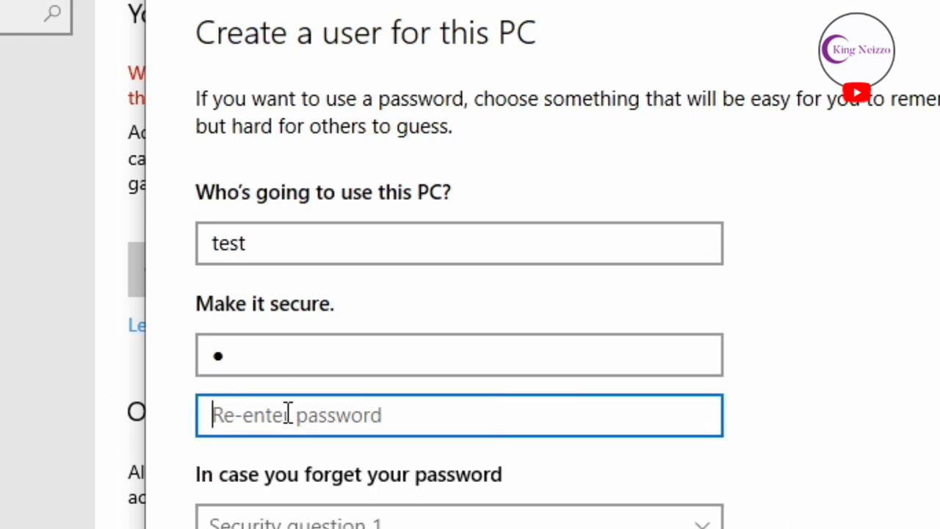
{"action": "type", "text": "1"}
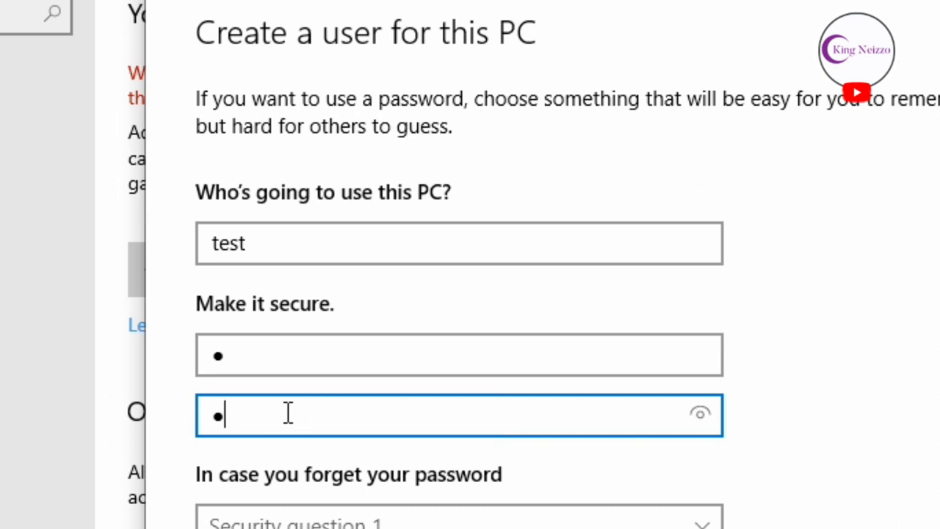
{"action": "key", "text": "Tab"}
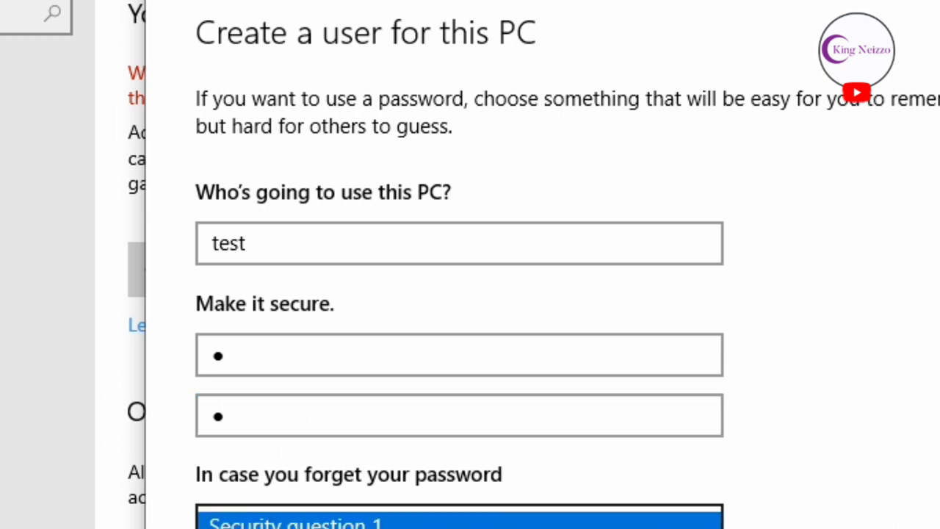
{"action": "left_click", "coordinate": [294, 521]}
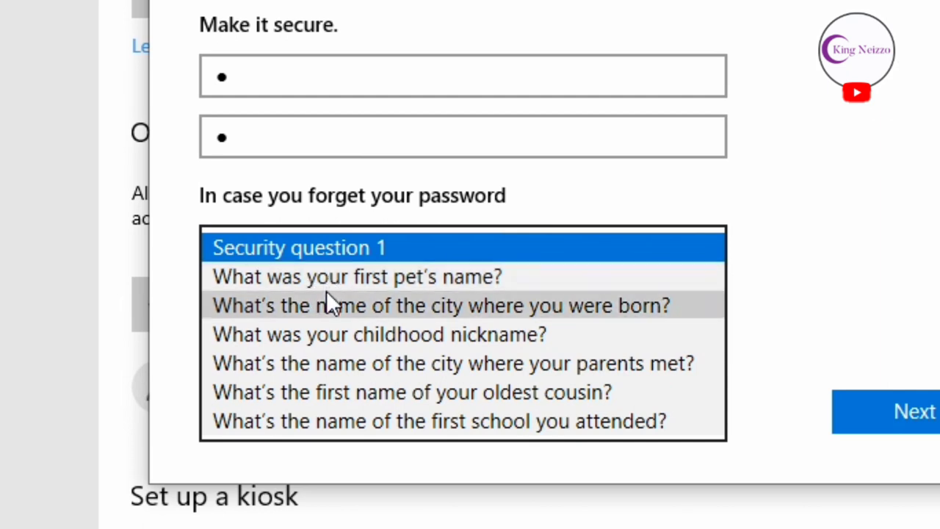
- Set security question 1 to the birth city question and enter its answer
{"action": "left_click", "coordinate": [328, 303]}
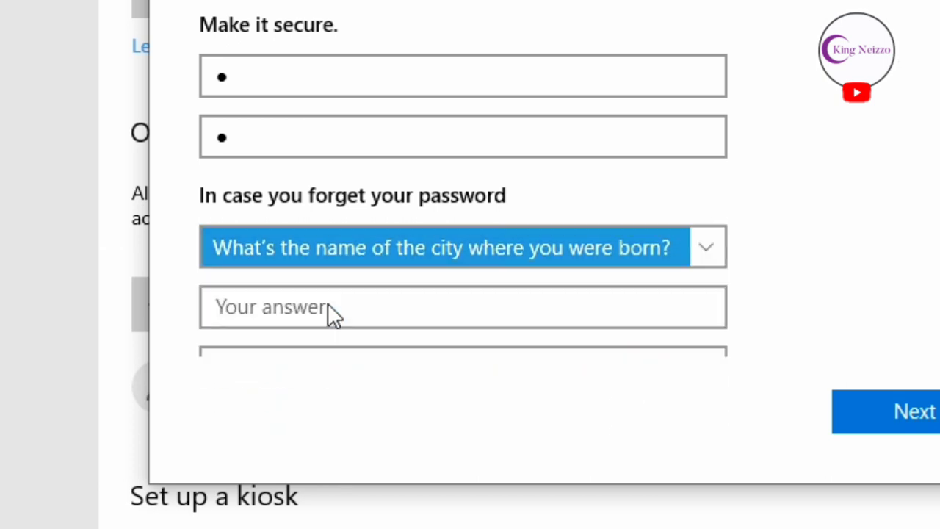
{"action": "left_click", "coordinate": [328, 307]}
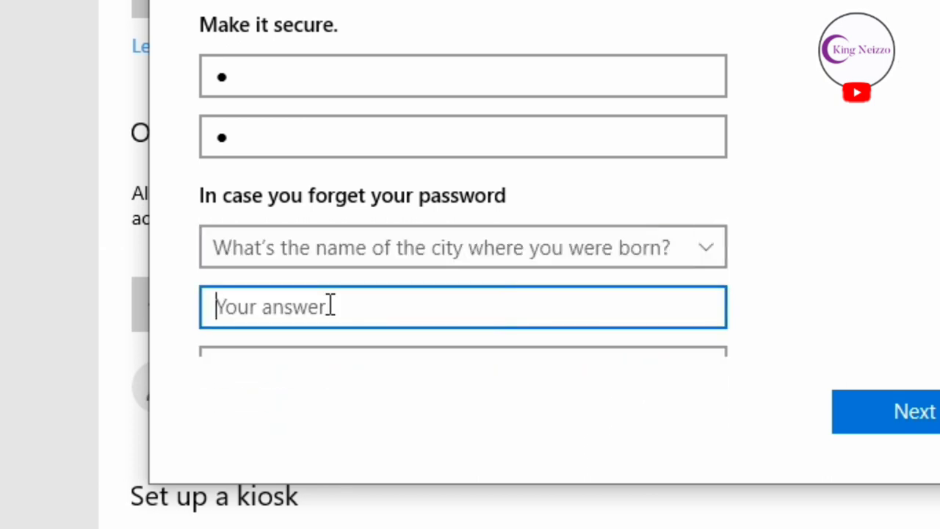
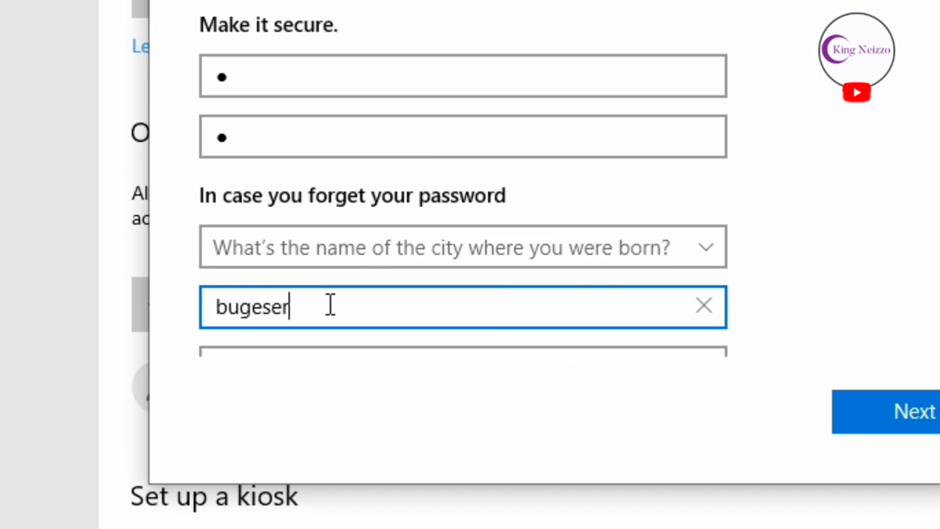
{"action": "scroll", "coordinate": [463, 182], "scroll_direction": "down", "scroll_amount": 3}
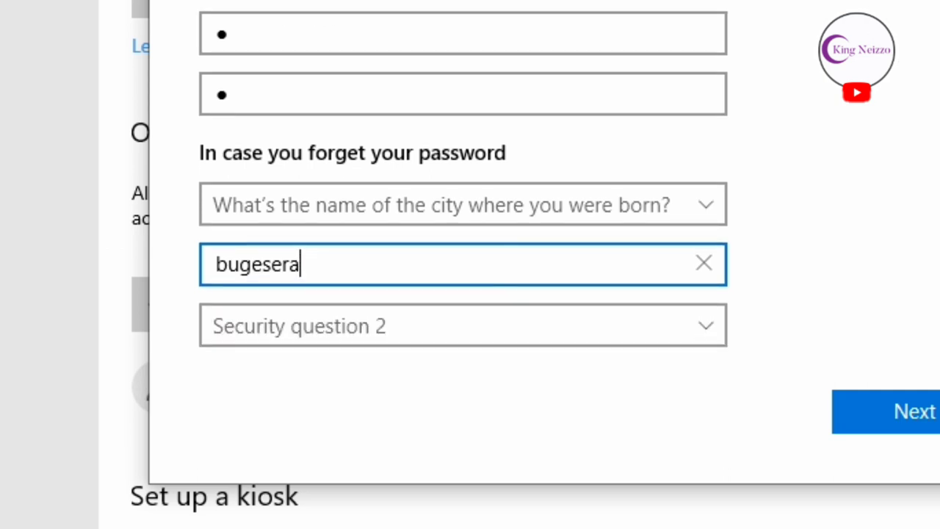
{"action": "scroll", "coordinate": [463, 179], "scroll_direction": "down", "scroll_amount": 2}
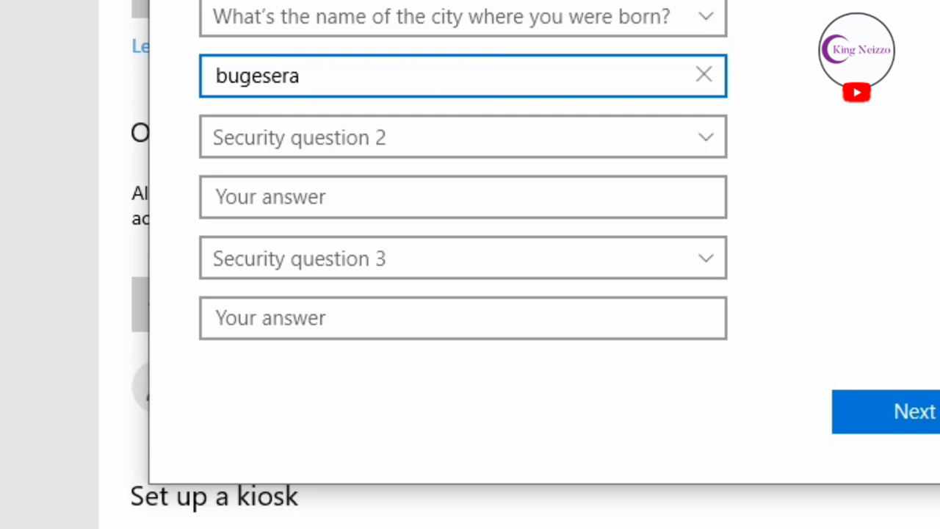
- Set security question 2 to the childhood nickname question and enter its answer
{"action": "left_click", "coordinate": [691, 151]}
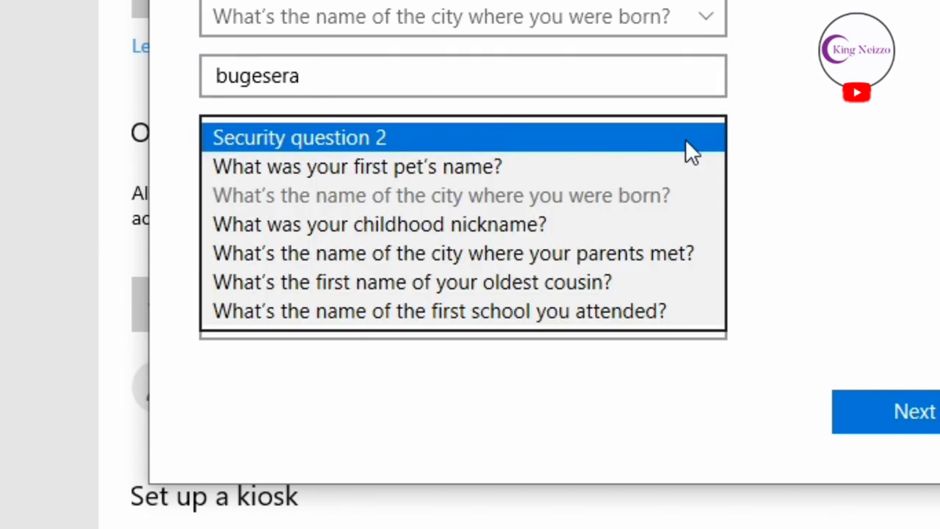
{"action": "left_click", "coordinate": [610, 224]}
{"action": "left_click", "coordinate": [514, 212]}
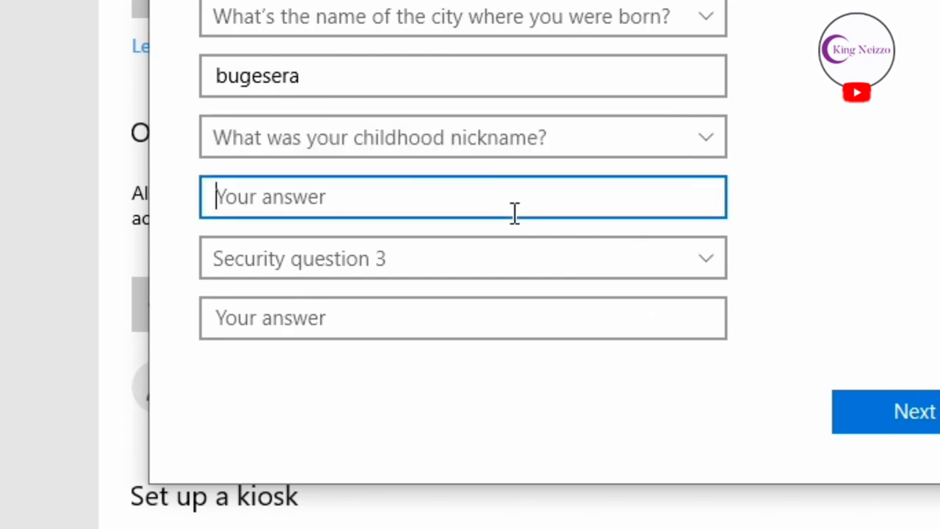
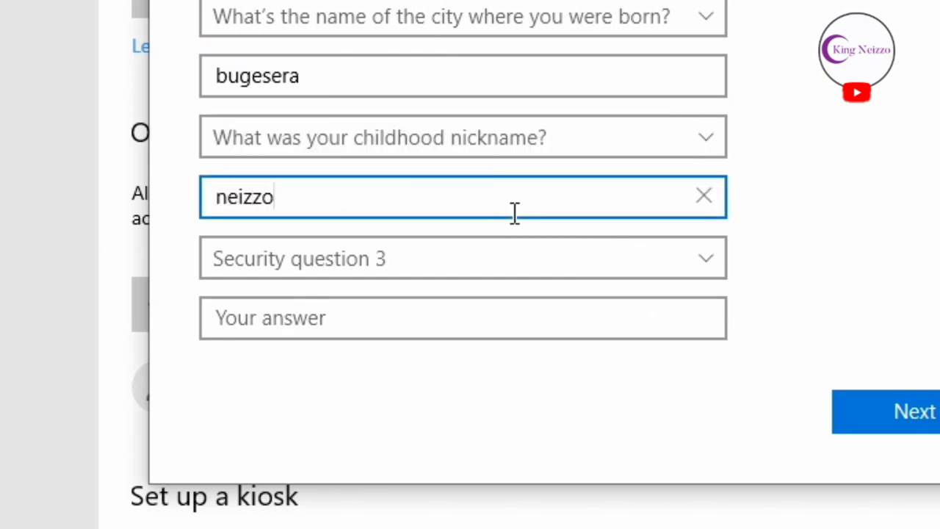
- Set security question 3 to the first pet's name question and enter its answer
{"action": "left_click", "coordinate": [469, 258]}
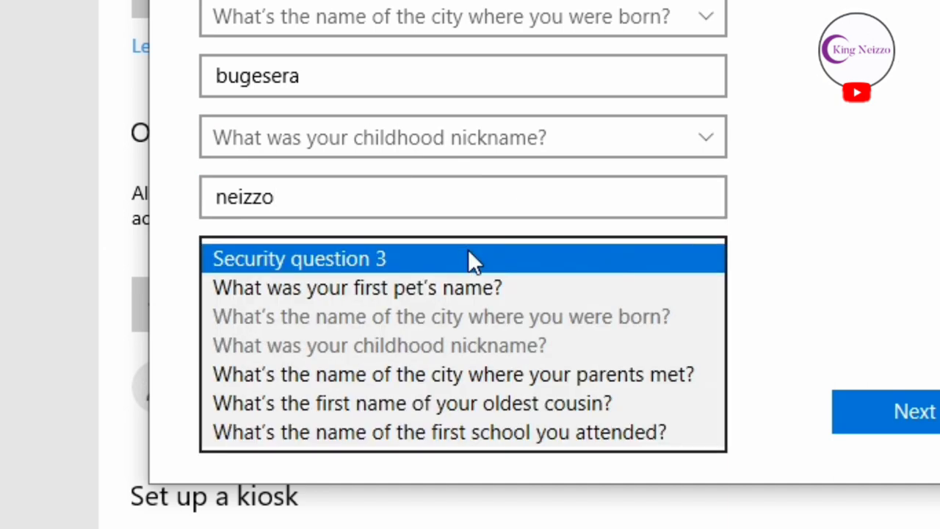
{"action": "left_click", "coordinate": [493, 293]}
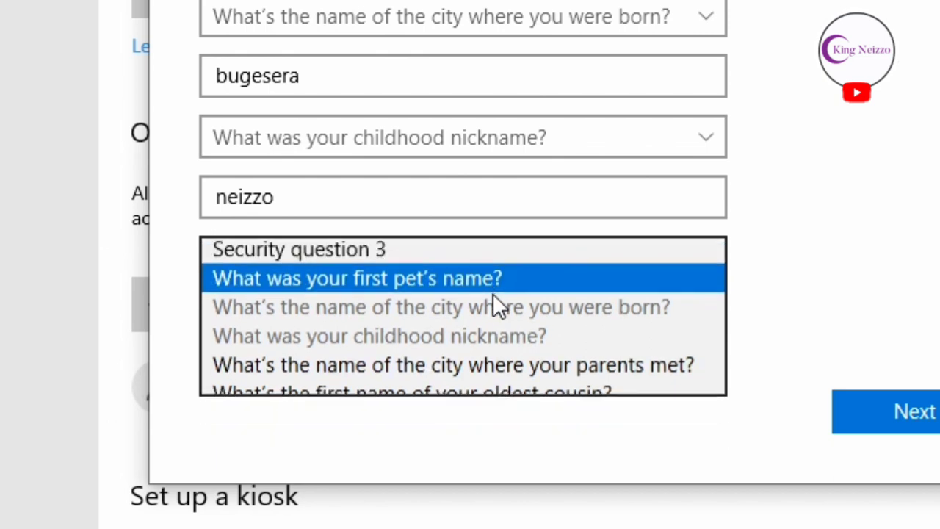
{"action": "left_click", "coordinate": [433, 316]}
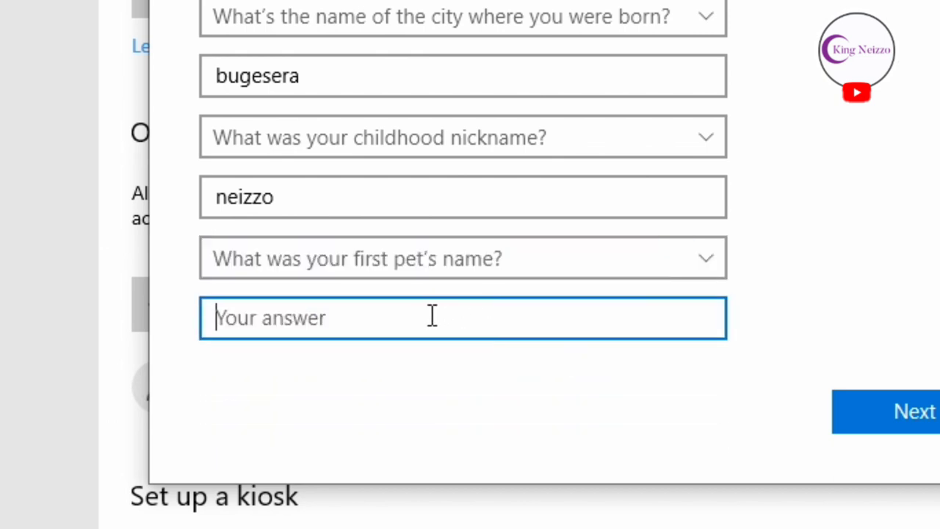
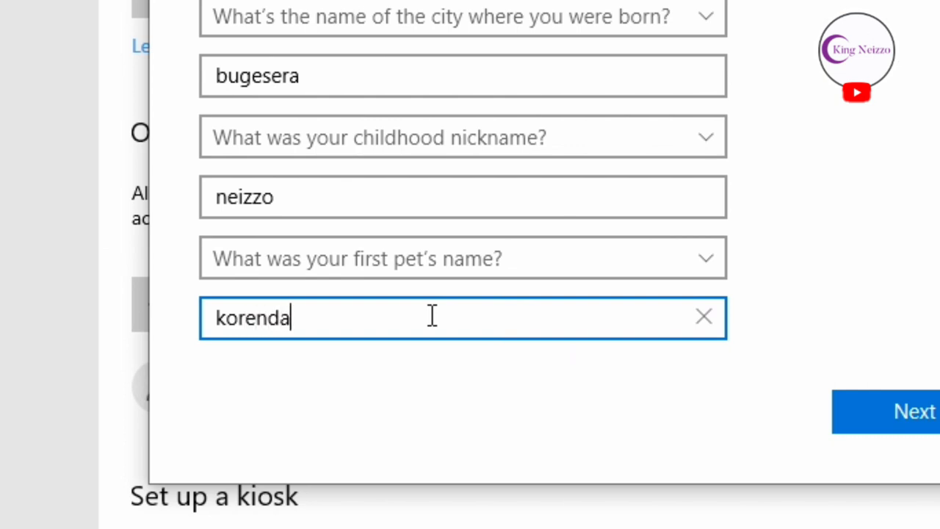
- Submit the new-user form, close the User OOBE popup, and submit it again
{"action": "left_click", "coordinate": [922, 415]}
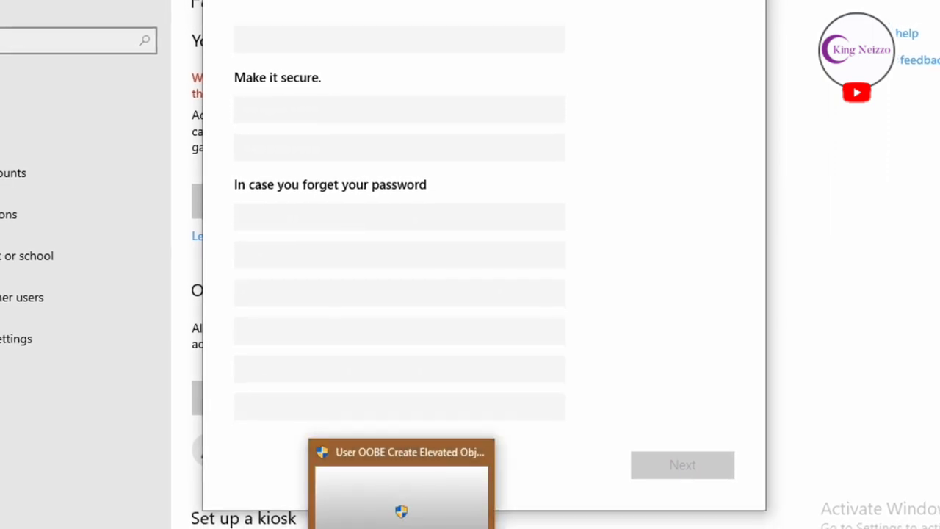
{"action": "left_click", "coordinate": [482, 445]}
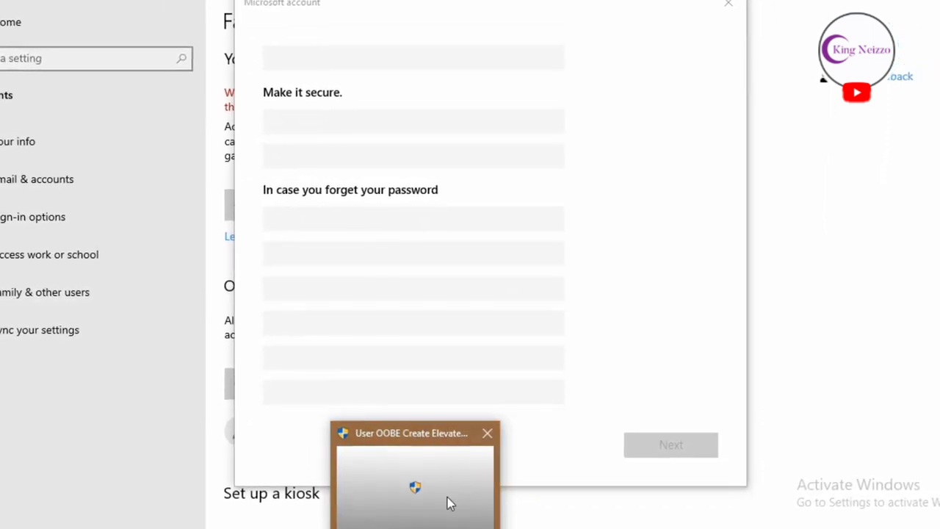
{"action": "left_click", "coordinate": [488, 431]}
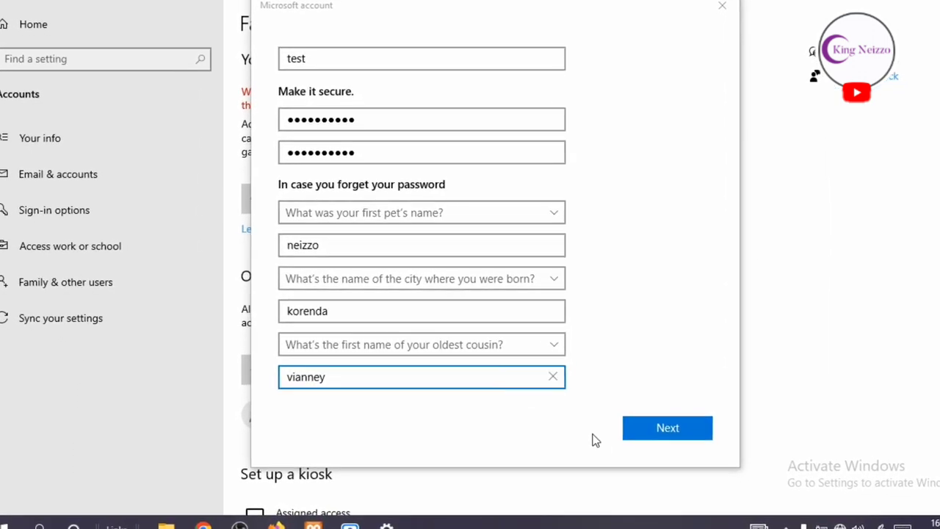
{"action": "left_click", "coordinate": [659, 432]}
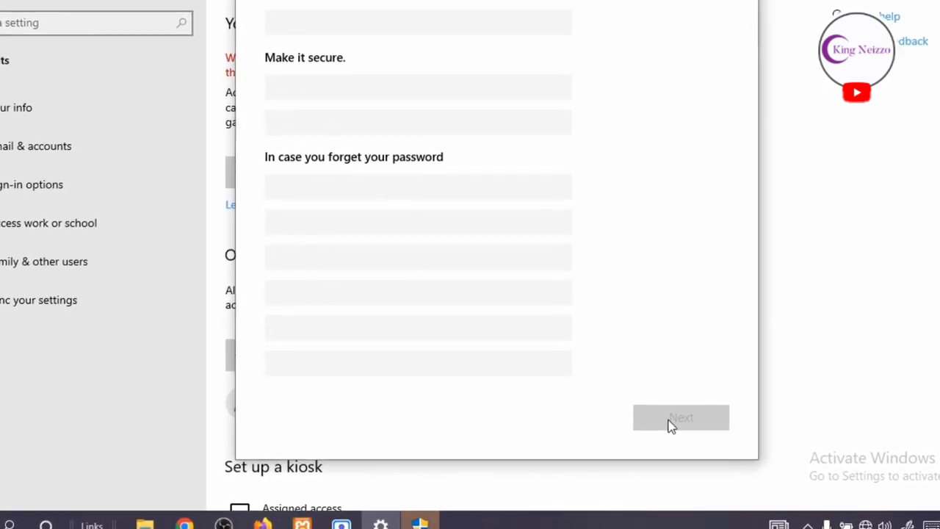
{"action": "mouse_move", "coordinate": [430, 522]}
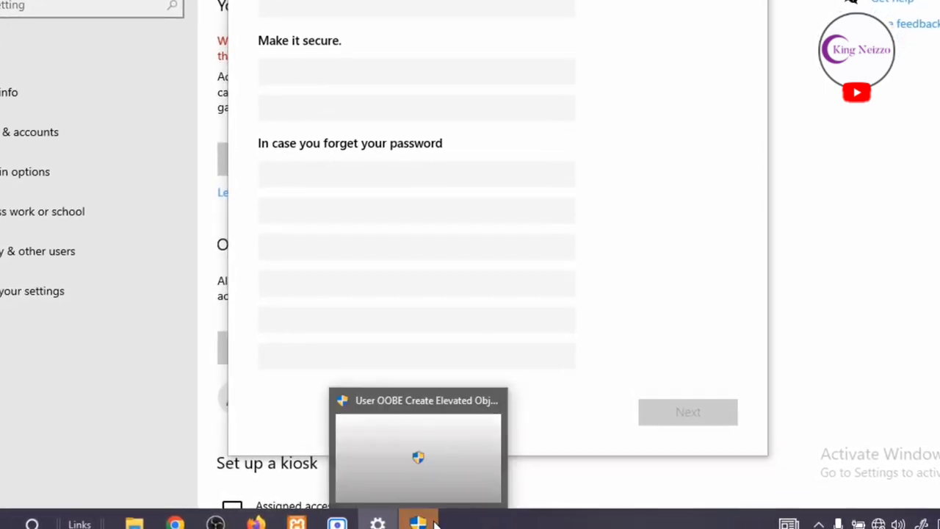